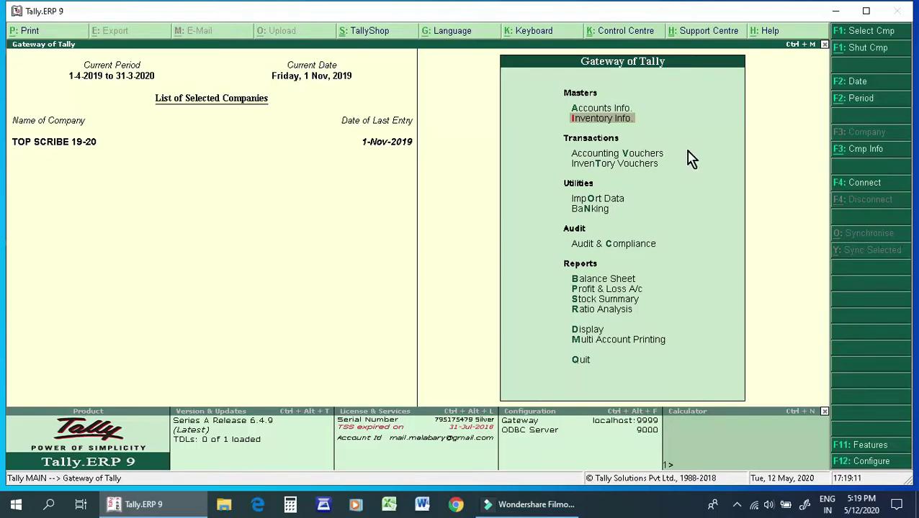
Step: Create a new voucher type under Inventory Info named 'B2C (Bill To Customer)'
key(Return)
key(Down)
key(Down)
key(Down)
key(Down)
key(Up)
key(Return)
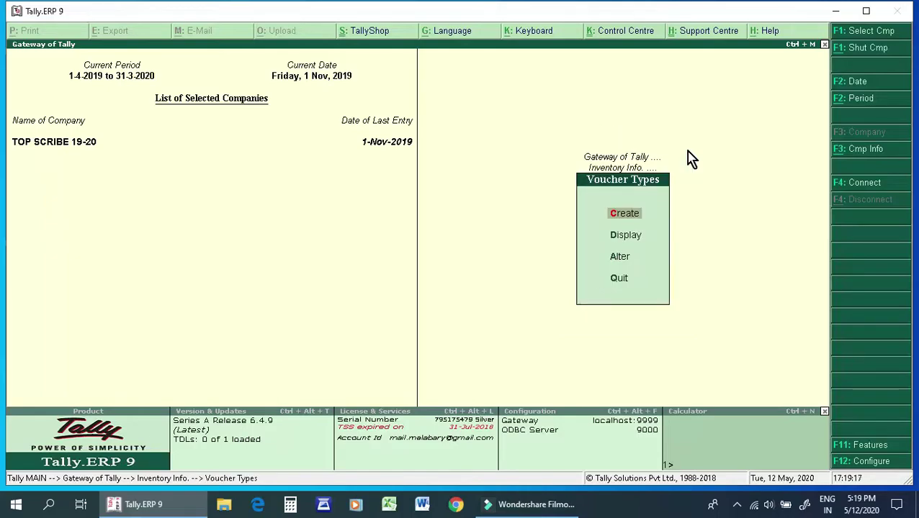
key(Return)
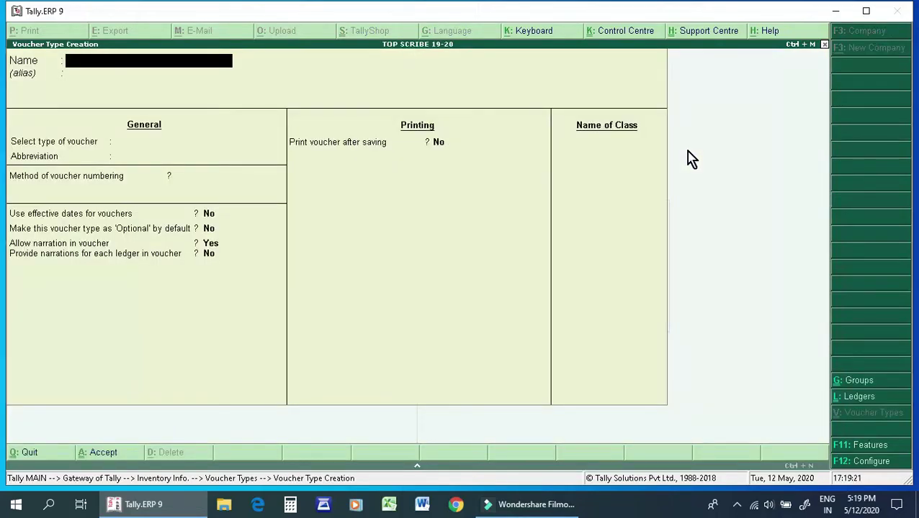
text(B2C (B)
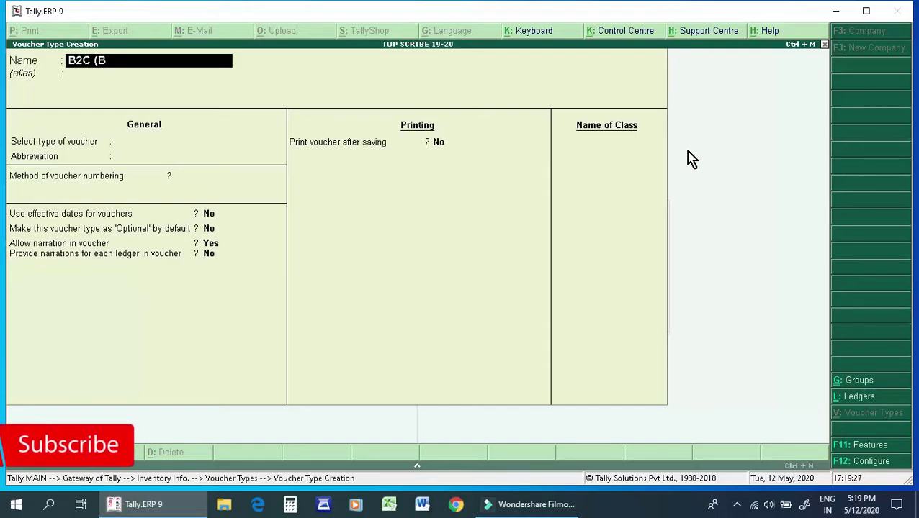
text(ill To Cu)
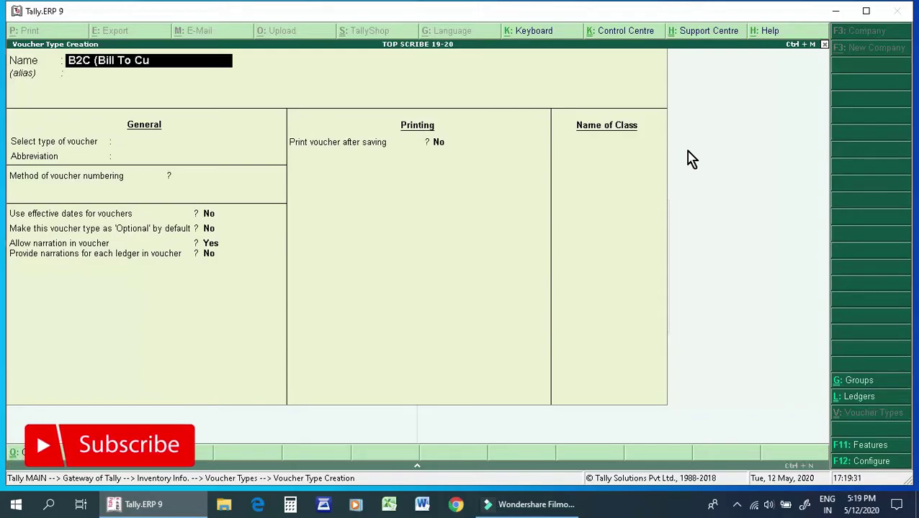
text(stome)
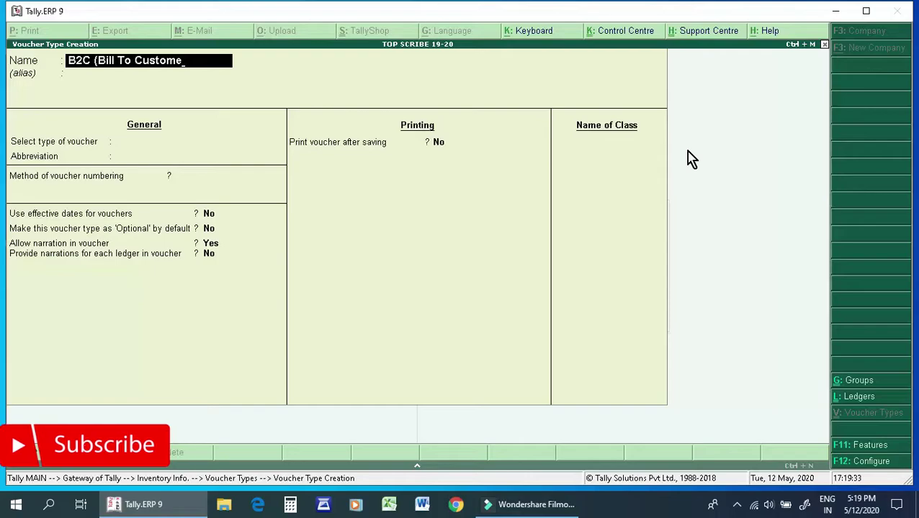
text(r)
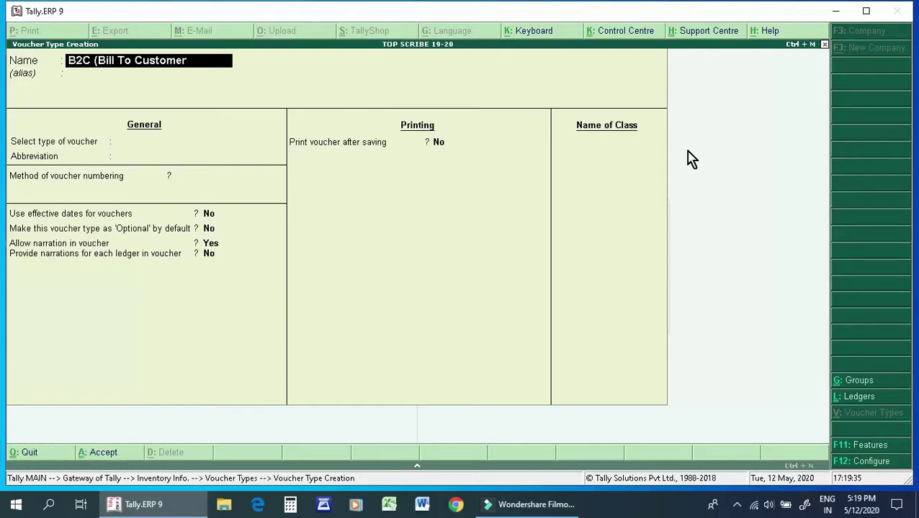
text())
Step: Base it on B2B SALES, keep abbreviation Sale, and use Automatic numbering with advanced configuration
key(Return)
key(Return)
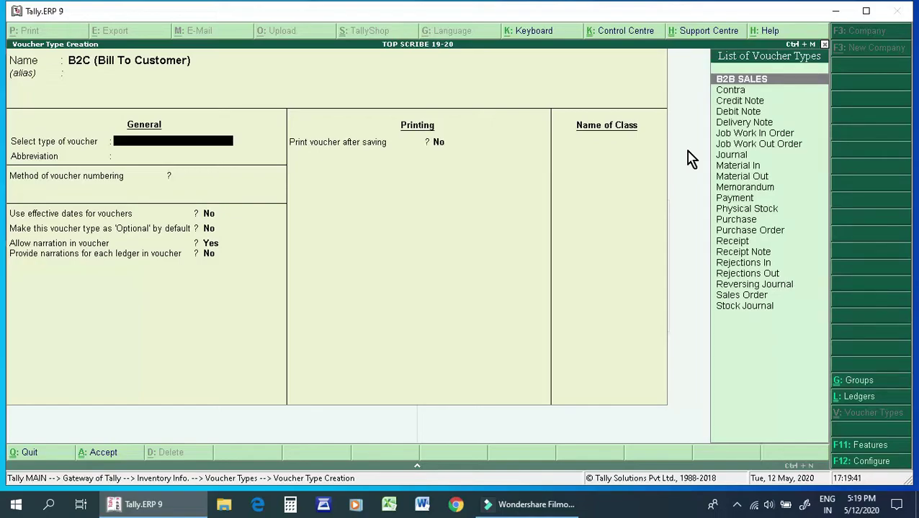
text(B)
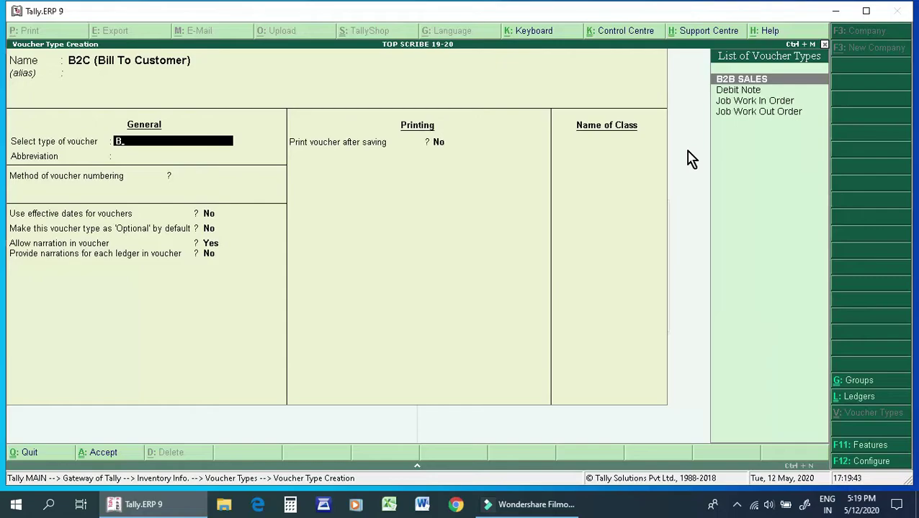
text(2)
key(Return)
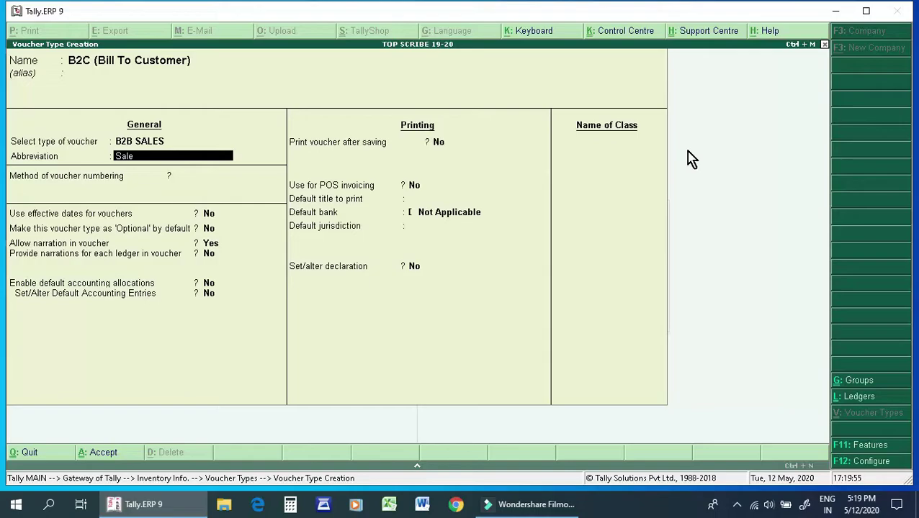
key(Return)
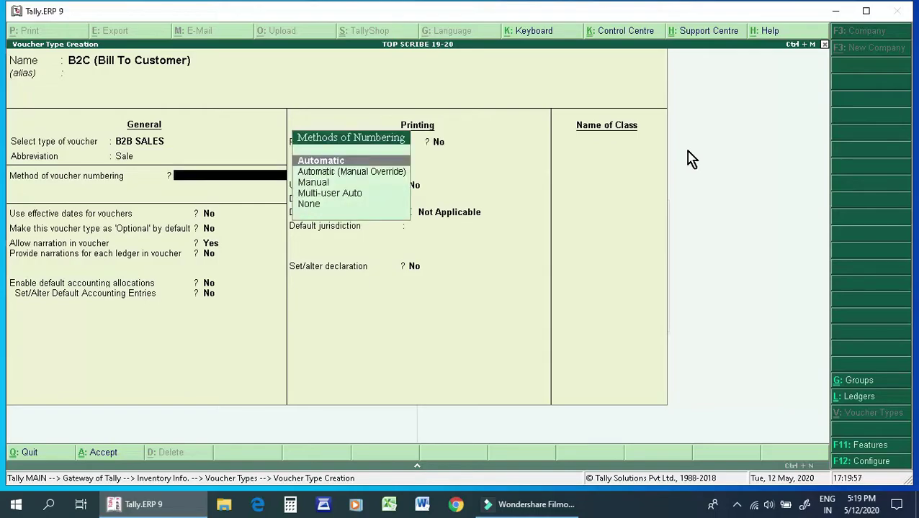
key(Return)
text(y)
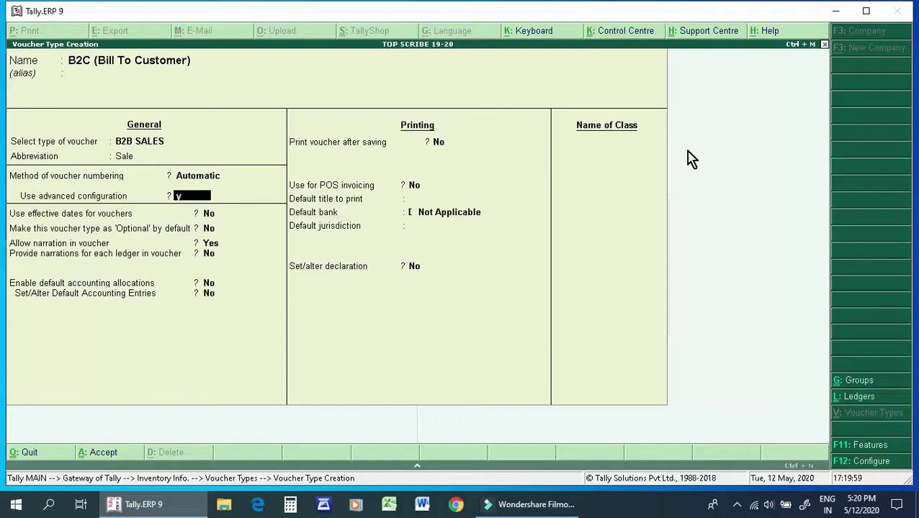
key(Return)
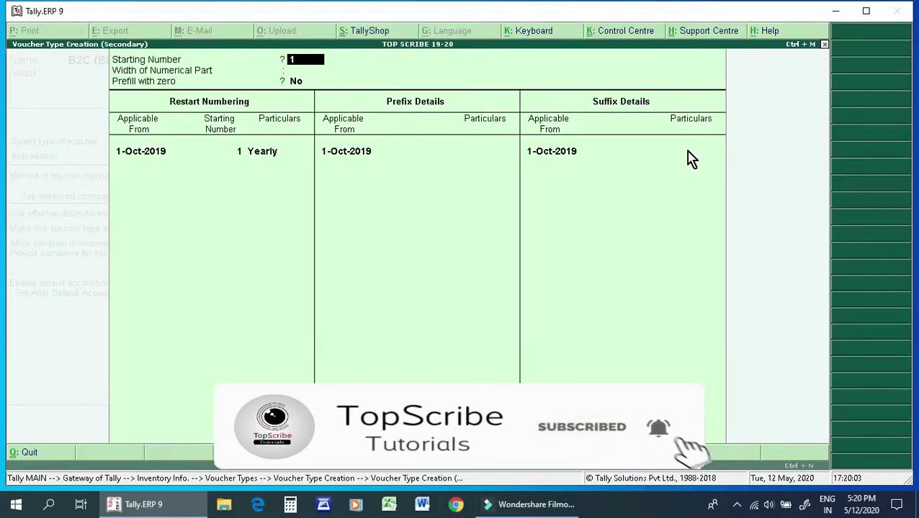
Step: Keep starting number 1 and set the numerical part width to 0
key(Return)
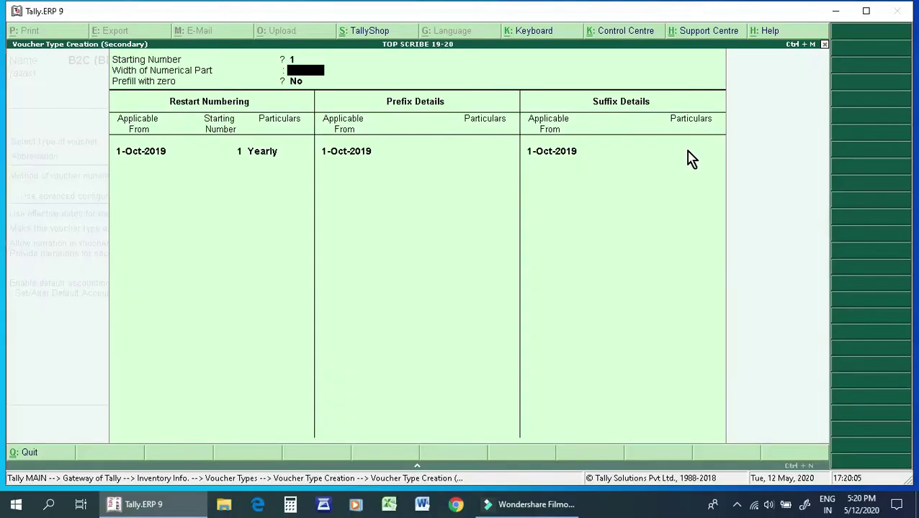
text(0)
key(Return)
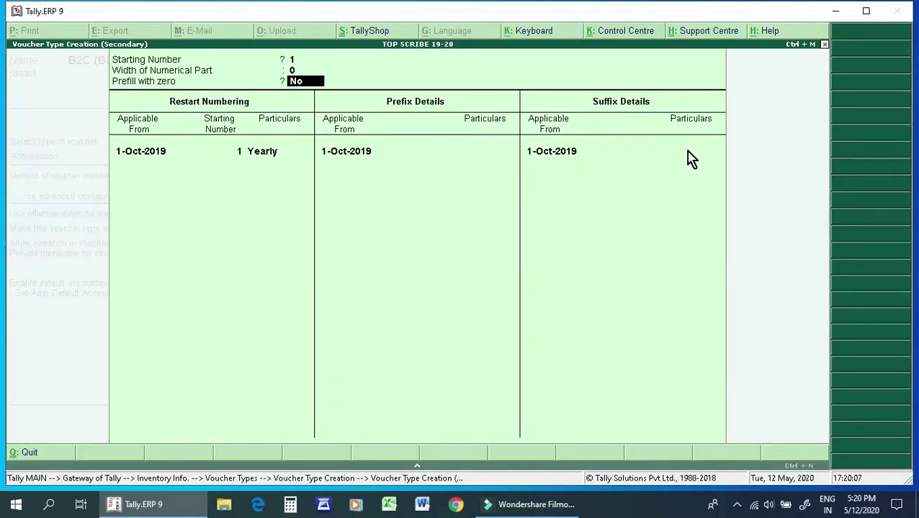
key(Return)
key(Return)
key(Return)
key(Return)
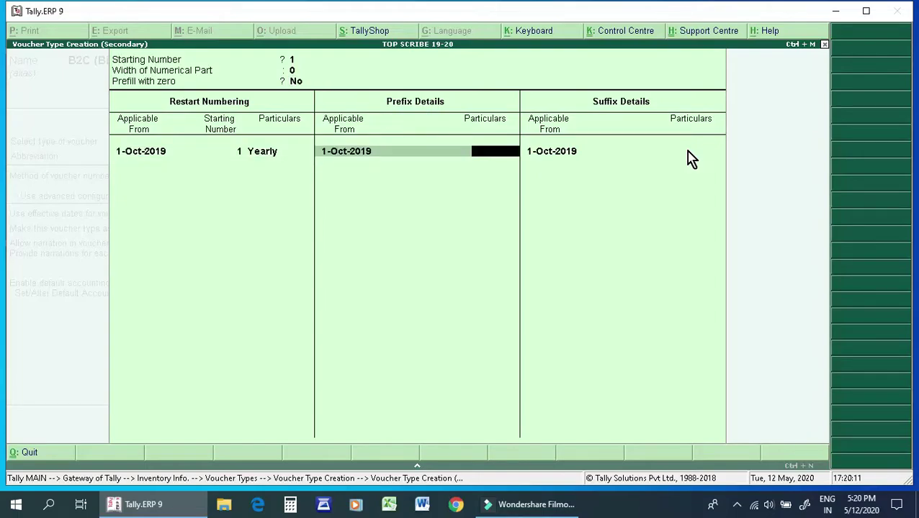
Step: Enter prefix TSC- and suffix /19-20 for numbering from 1-Oct-2019
text(TSC)
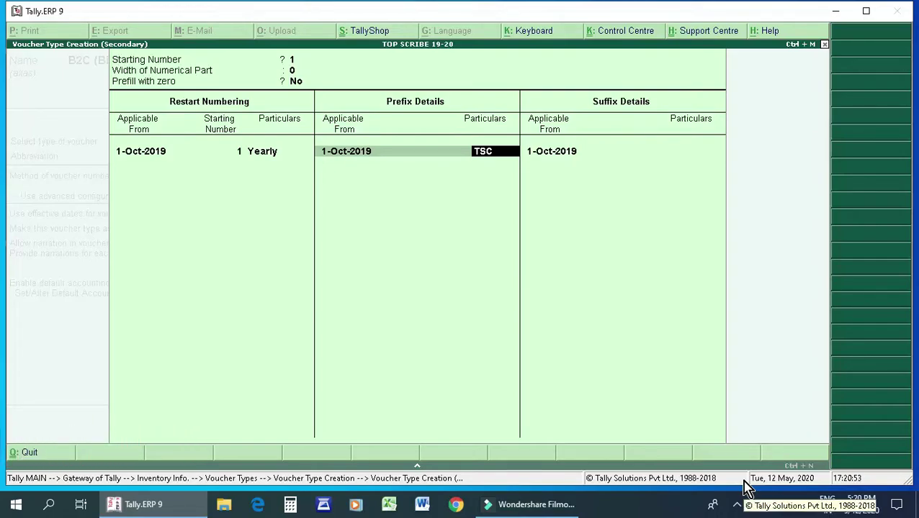
text(-)
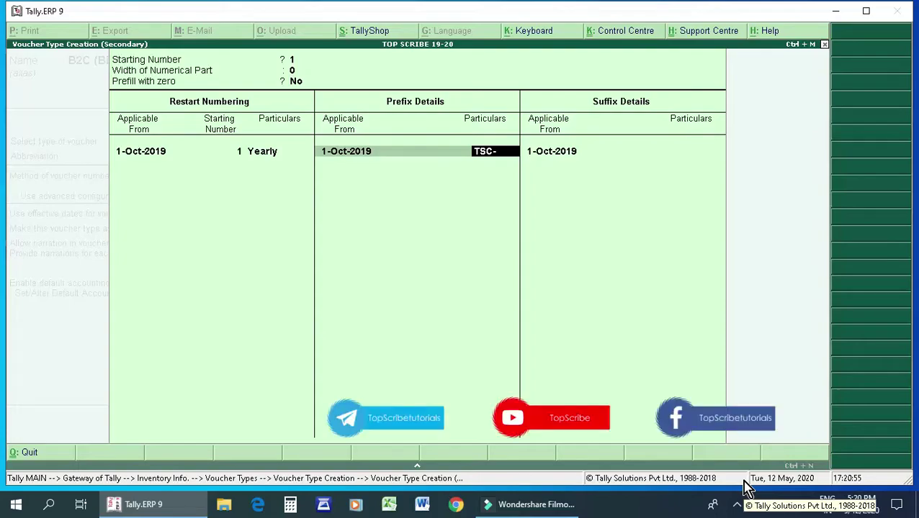
key(Return)
key(Return)
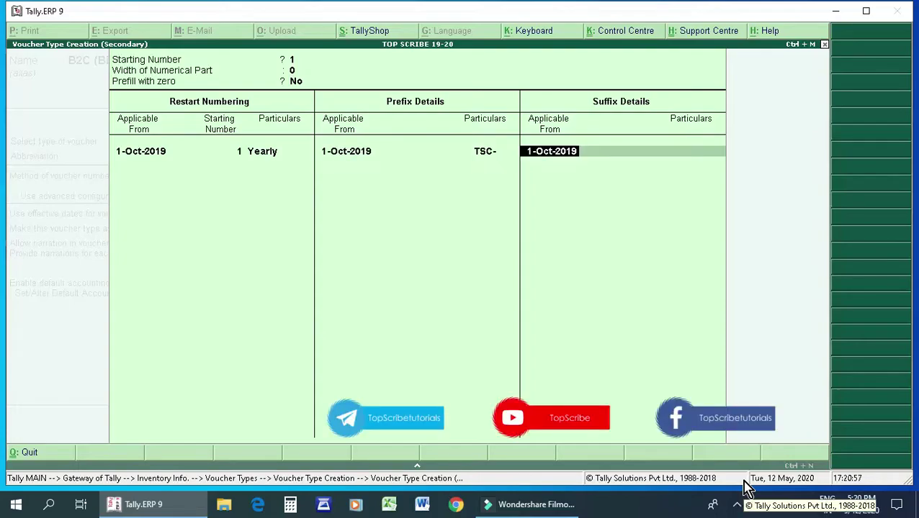
key(Return)
text(/19-20)
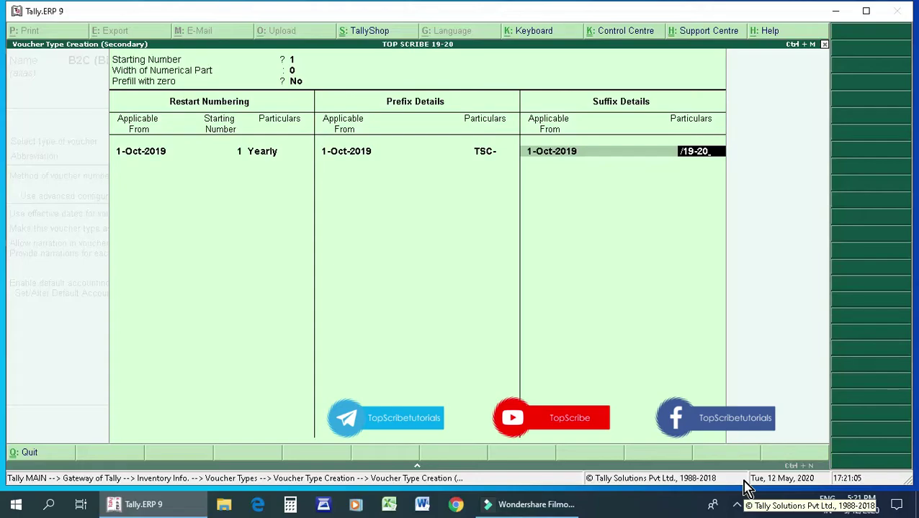
key(Return)
key(Return)
key(Return)
key(Return)
key(Return)
key(Return)
key(Return)
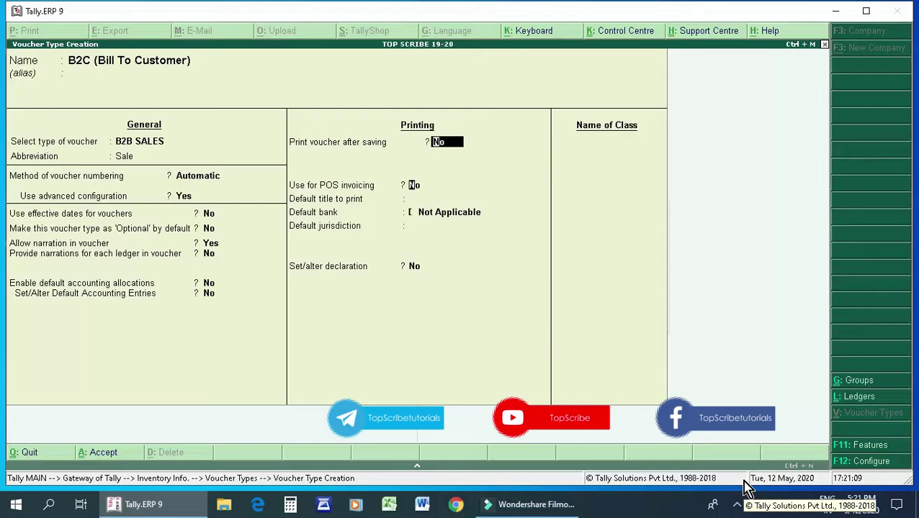
Step: Accept default printing settings, save the B2C voucher type, and go to Accounting Vouchers
key(Return)
key(Return)
key(Return)
key(Return)
key(Return)
key(Return)
key(Return)
key(Escape)
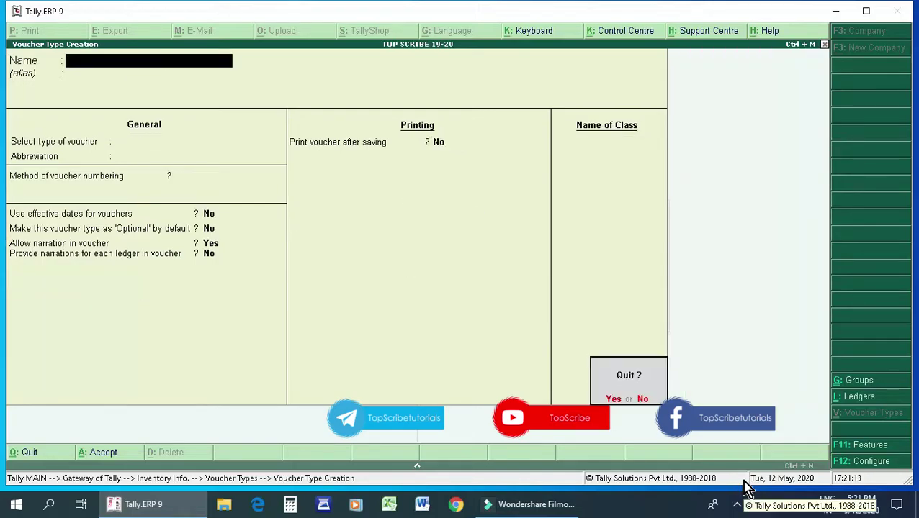
key(Return)
key(Escape)
key(v)
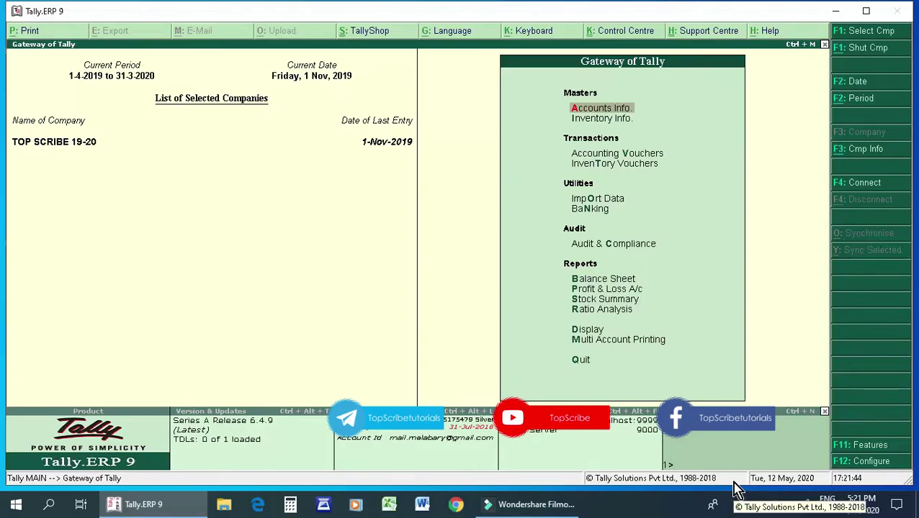
key(v)
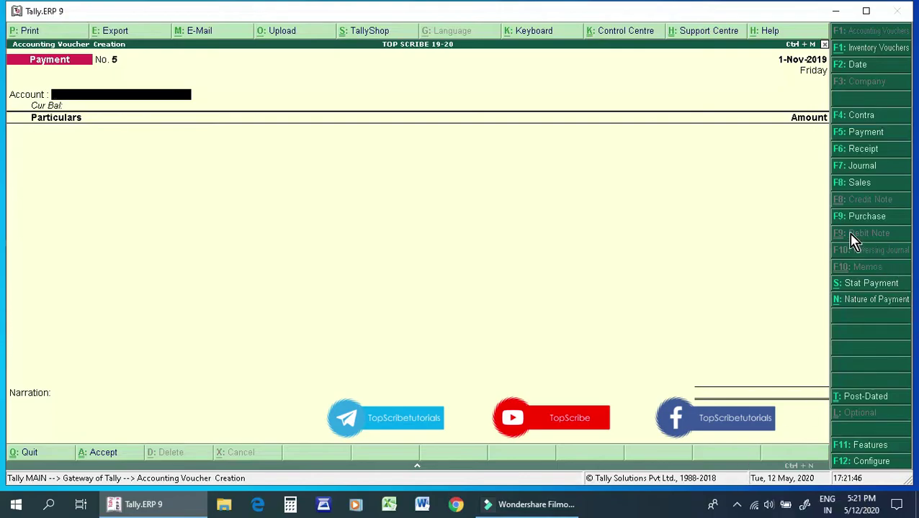
Step: Open a B2C (Bill To Customer) sales voucher to confirm number TSC-1/19-20, then quit to Gateway
click(859, 184)
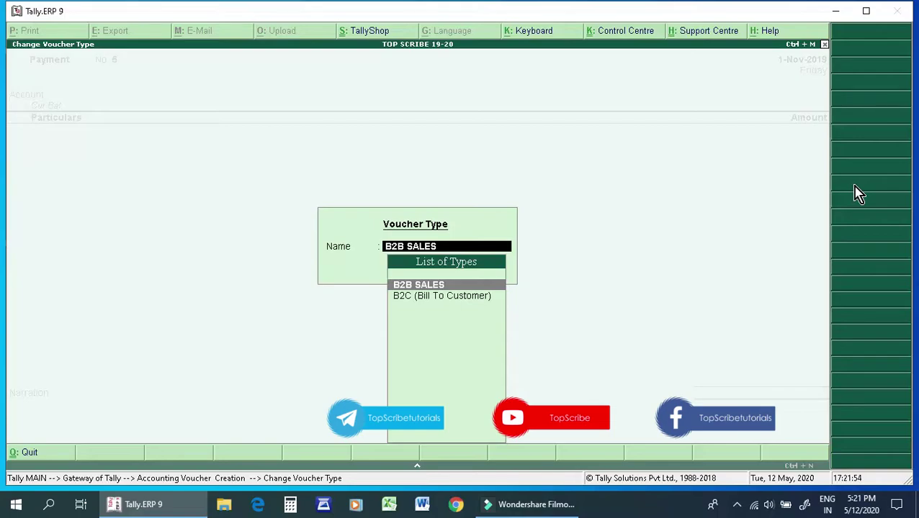
key(Down)
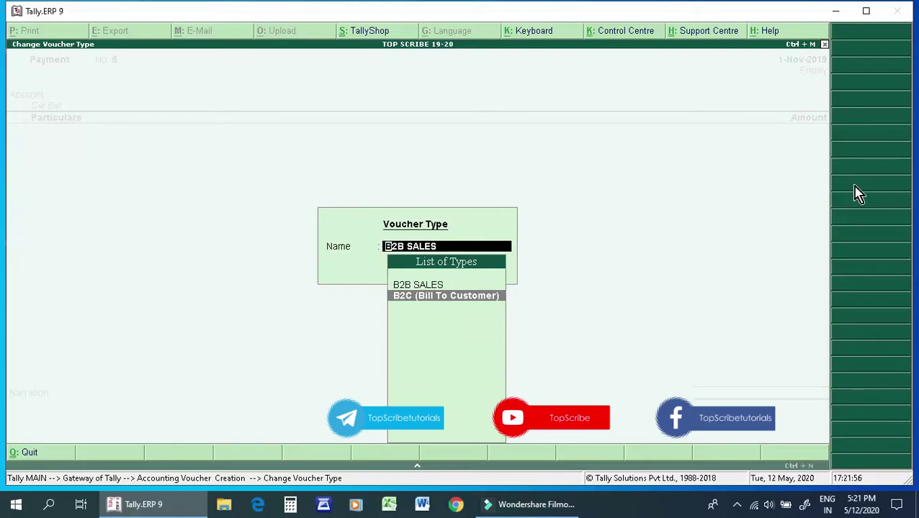
key(Return)
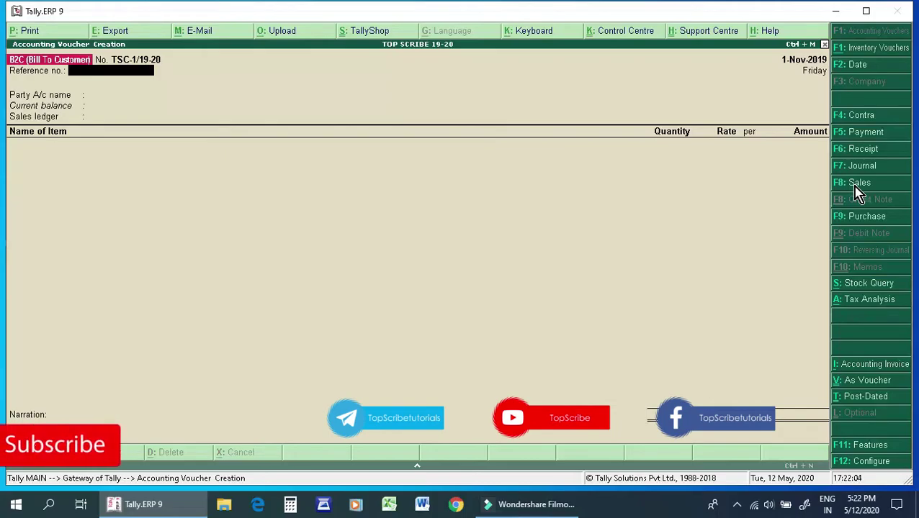
key(Escape)
key(y)
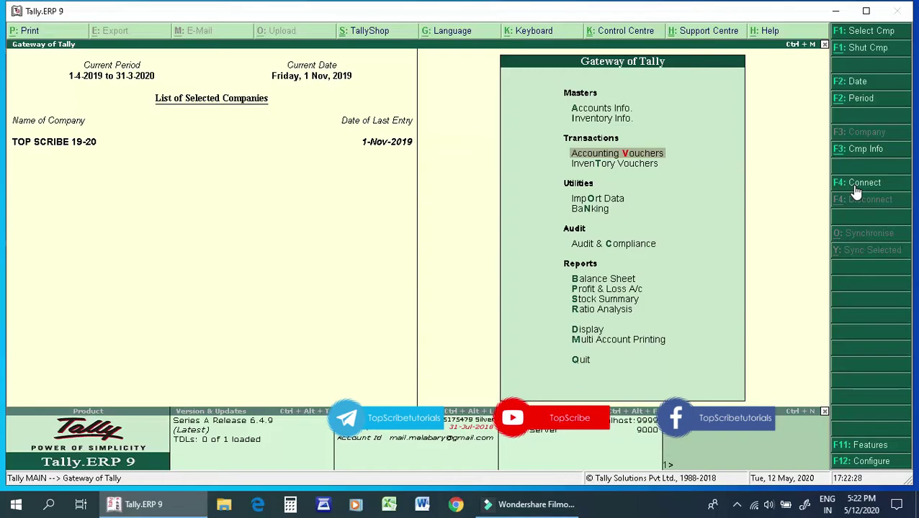
key(Up)
key(Up)
key(Down)
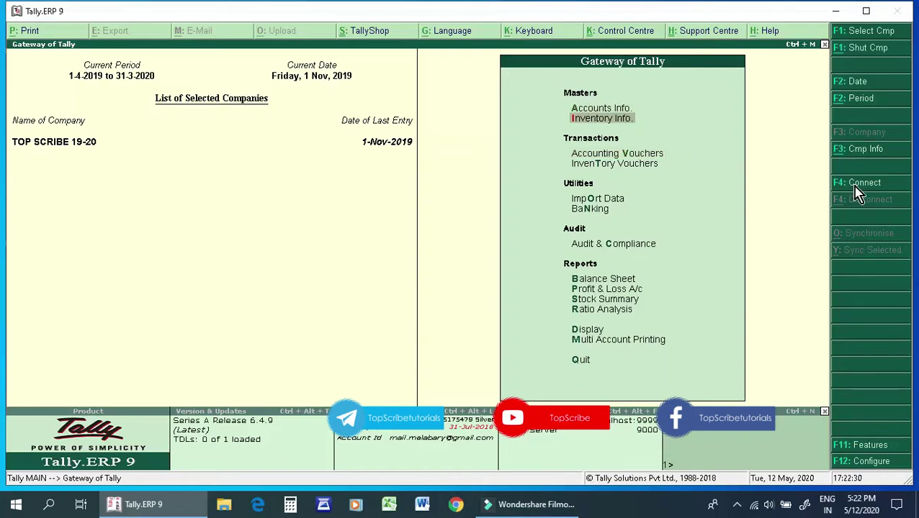